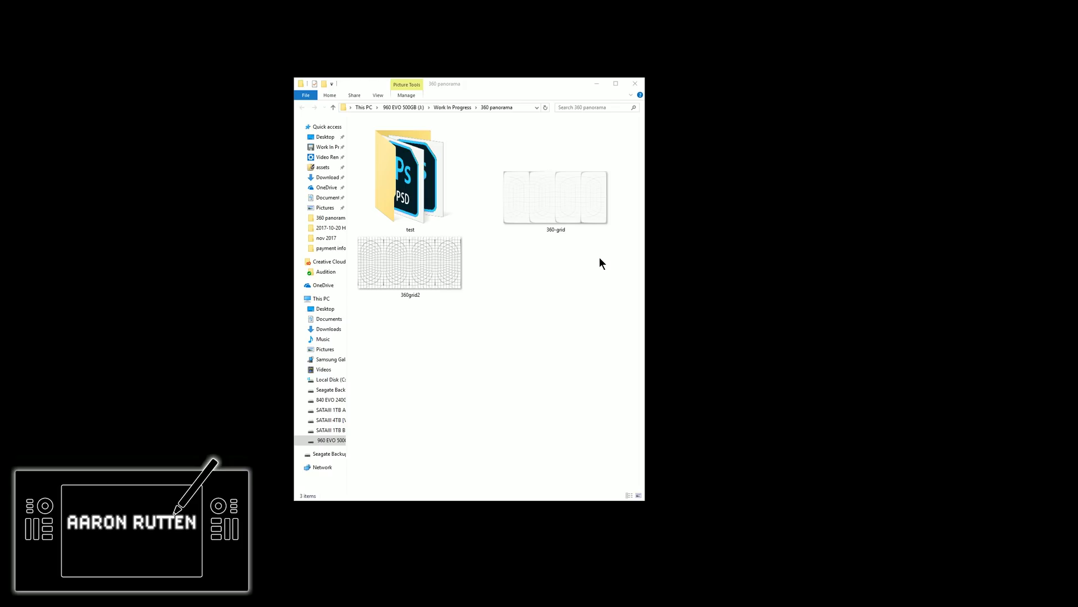
Open the 360-degree perspective grid images in the photo viewer and mark the vanishing points along the horizon of 360grid2.png.
double_click(568, 198)
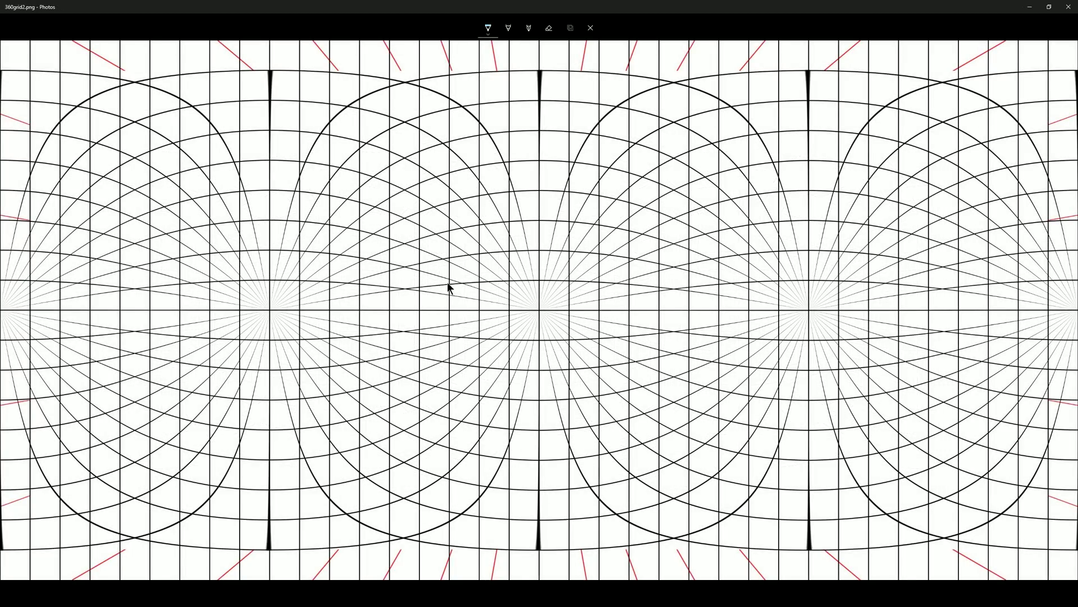
mouse_move(544, 288)
left_mouse_down()
mouse_move(556, 349)
mouse_move(540, 290)
left_mouse_up()
mouse_move(267, 288)
left_mouse_down()
mouse_move(281, 331)
mouse_move(269, 288)
left_mouse_up()
mouse_move(811, 288)
left_mouse_down()
mouse_move(846, 337)
mouse_move(798, 290)
left_mouse_up()
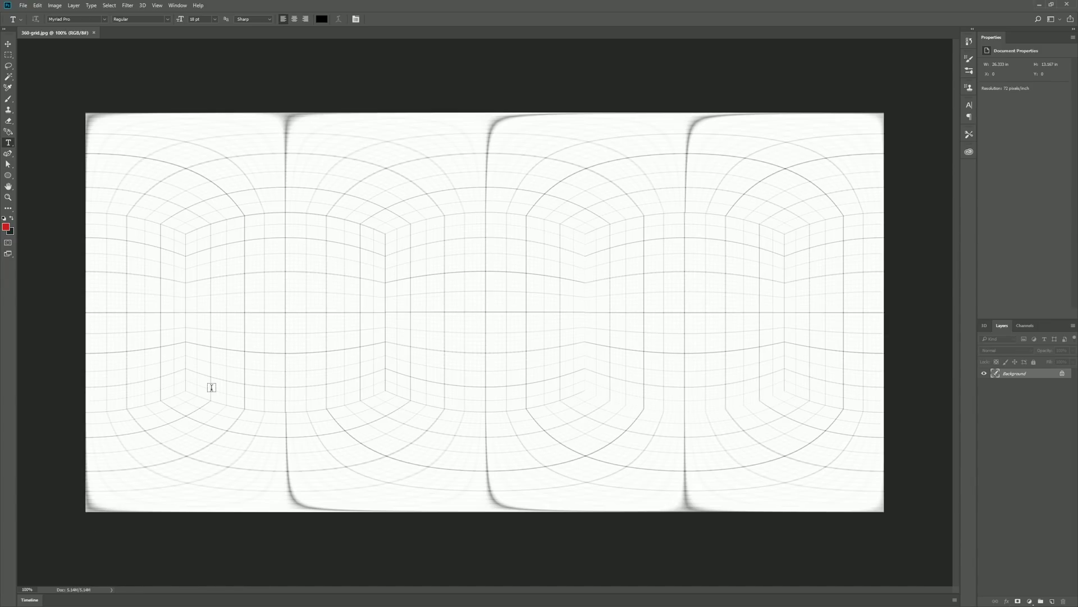
In Photoshop, resize the 360-grid.jpg image to 2560 by 1280 pixels.
left_click(55, 5)
left_click(56, 66)
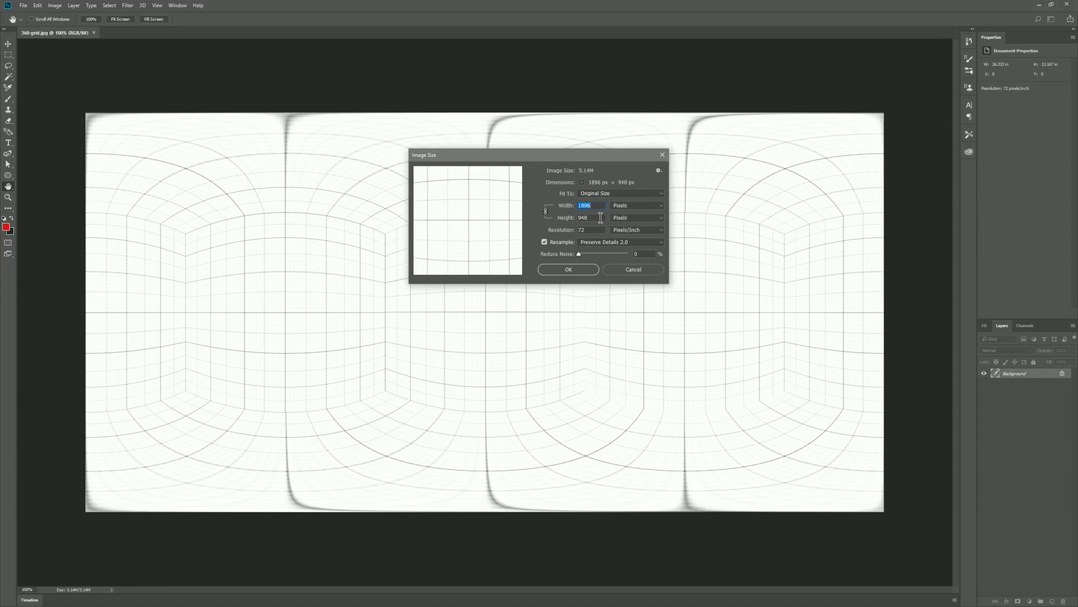
type("2560")
left_click(594, 216)
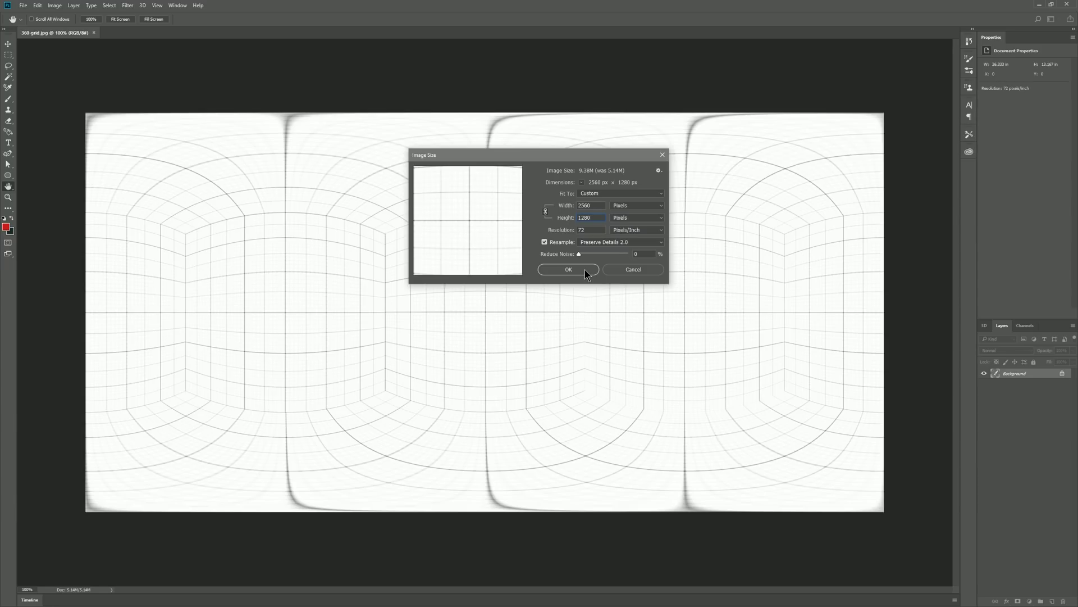
left_click(569, 269)
Save the resized grid as 360-landscape1 in Photoshop PSD format in the 360 panorama folder.
key("t")
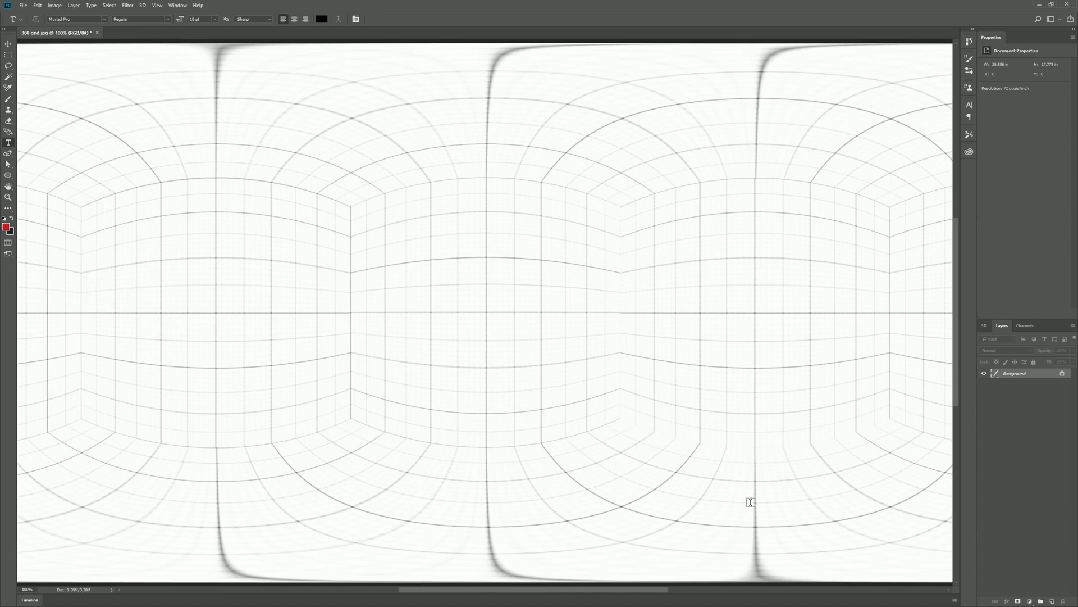
left_click(11, 198)
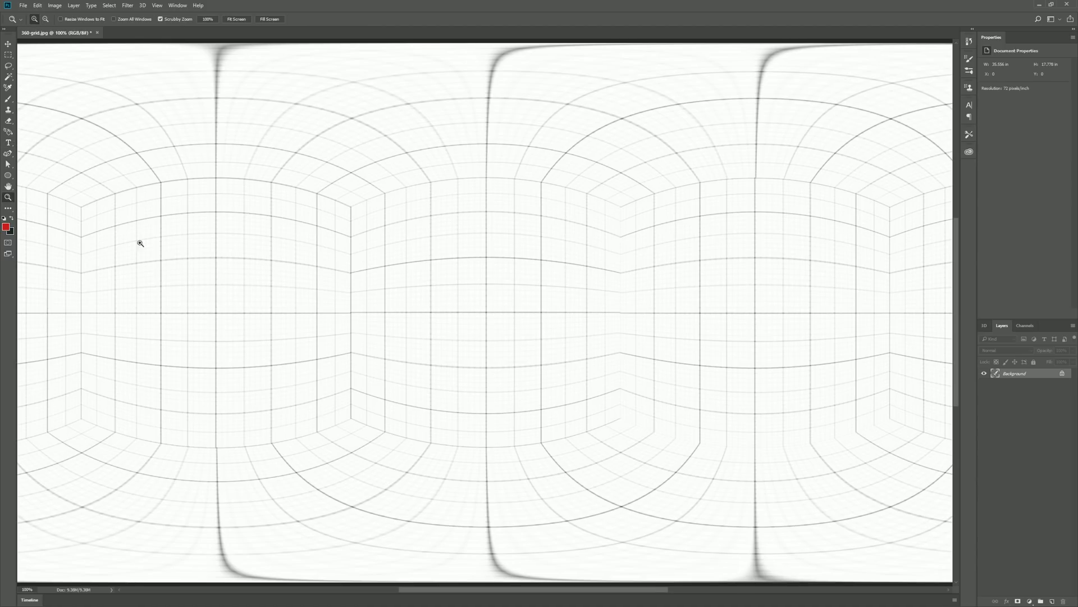
left_click(497, 362, "alt")
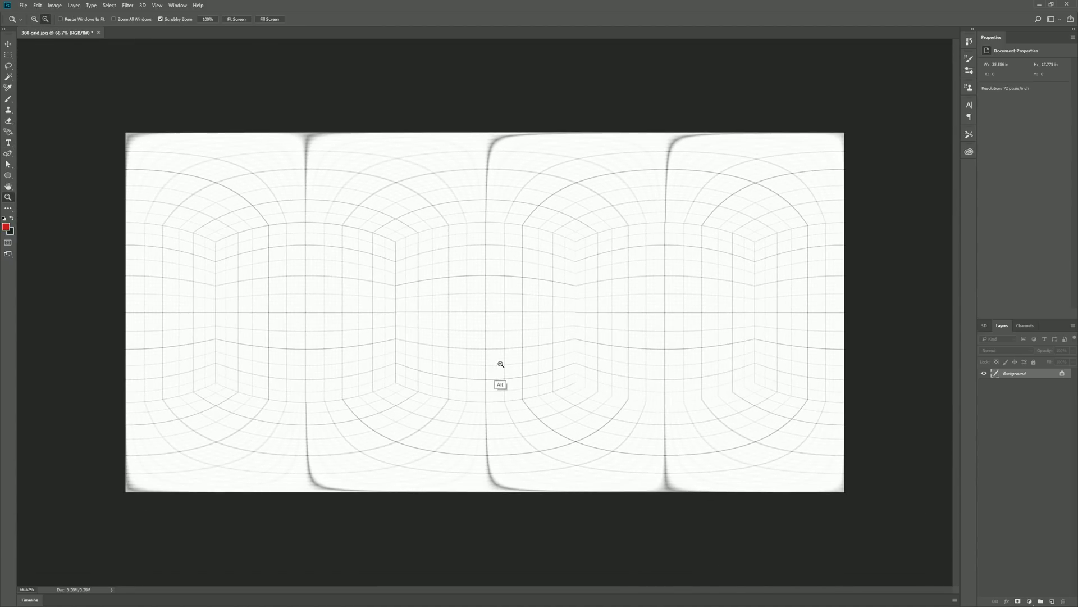
left_click(24, 6)
left_click(19, 98)
type("3")
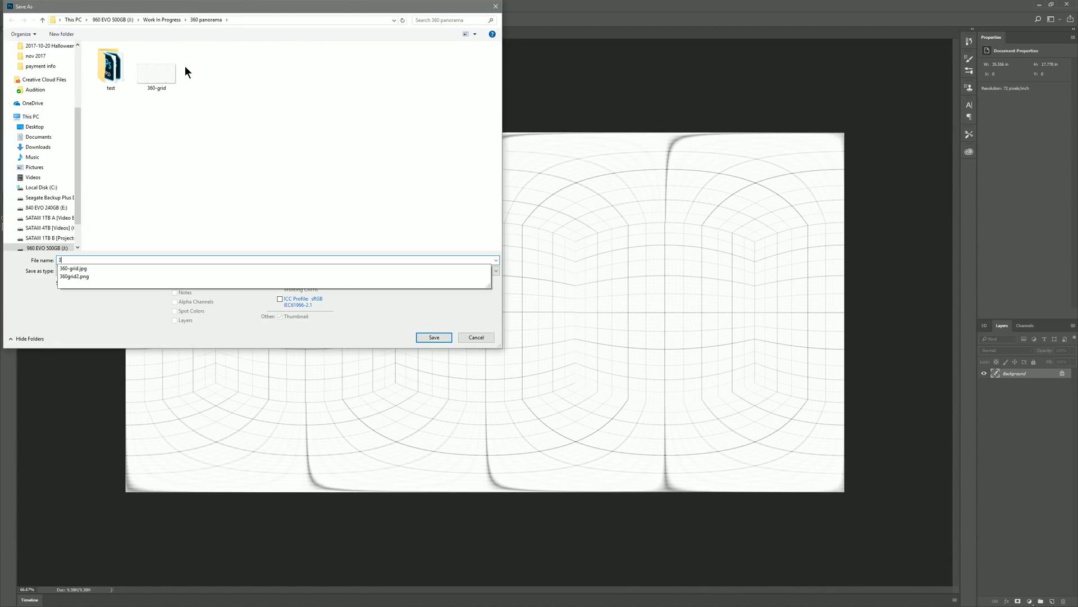
type("60-landscape1")
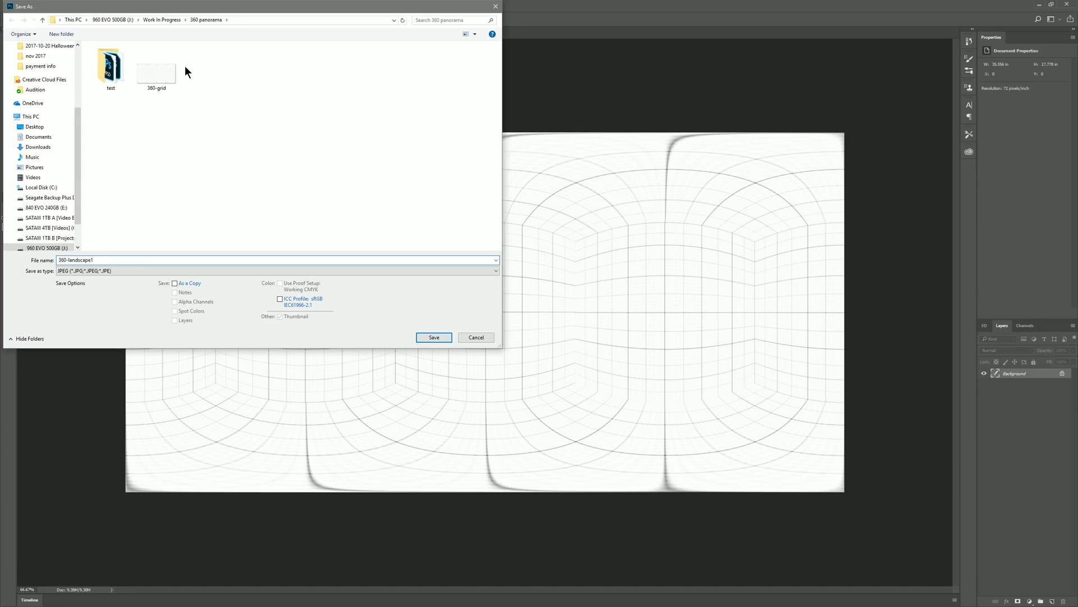
left_click(328, 271)
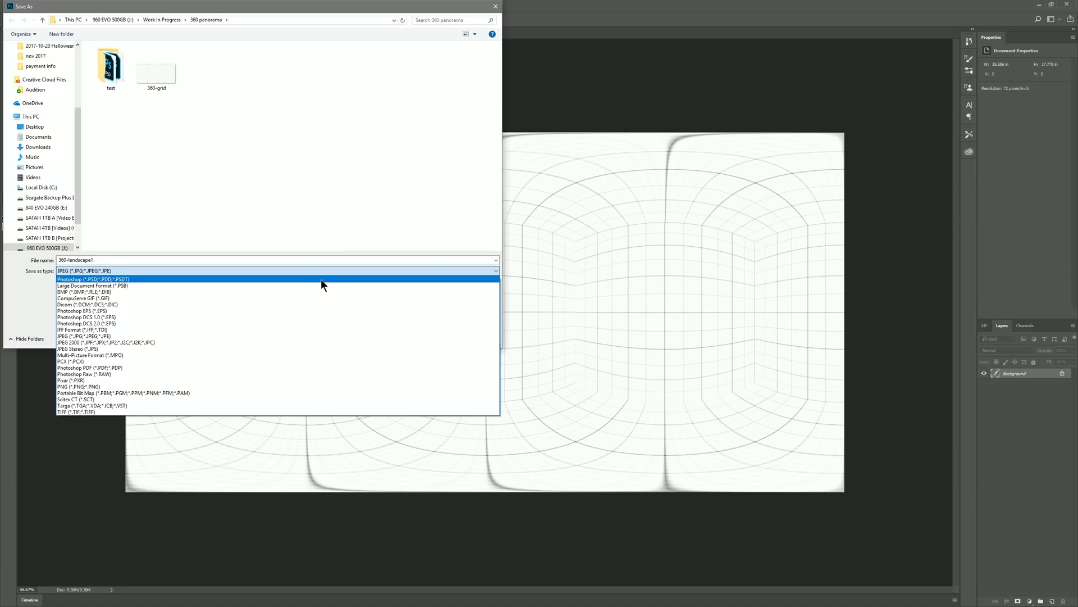
left_click(321, 279)
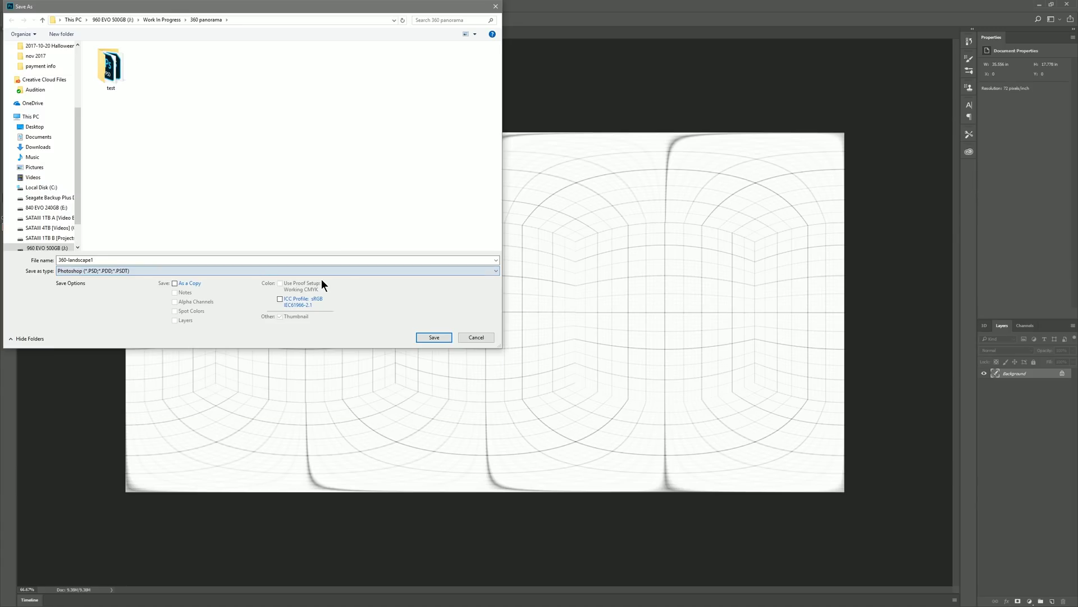
left_click(441, 338)
Assign a color profile to the 360-landscape1 document.
left_click(39, 6)
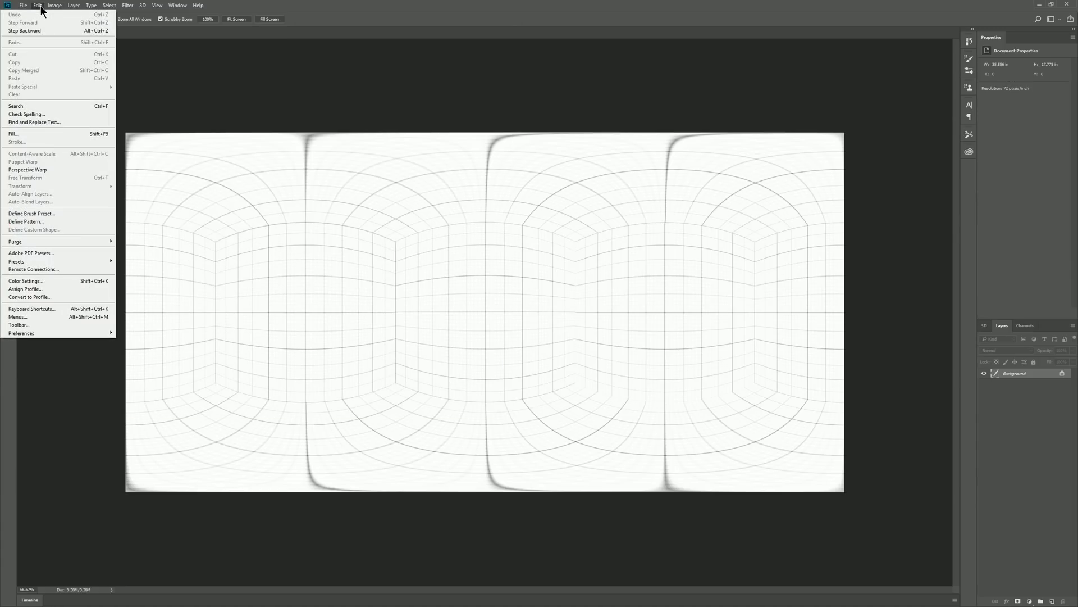
left_click(56, 288)
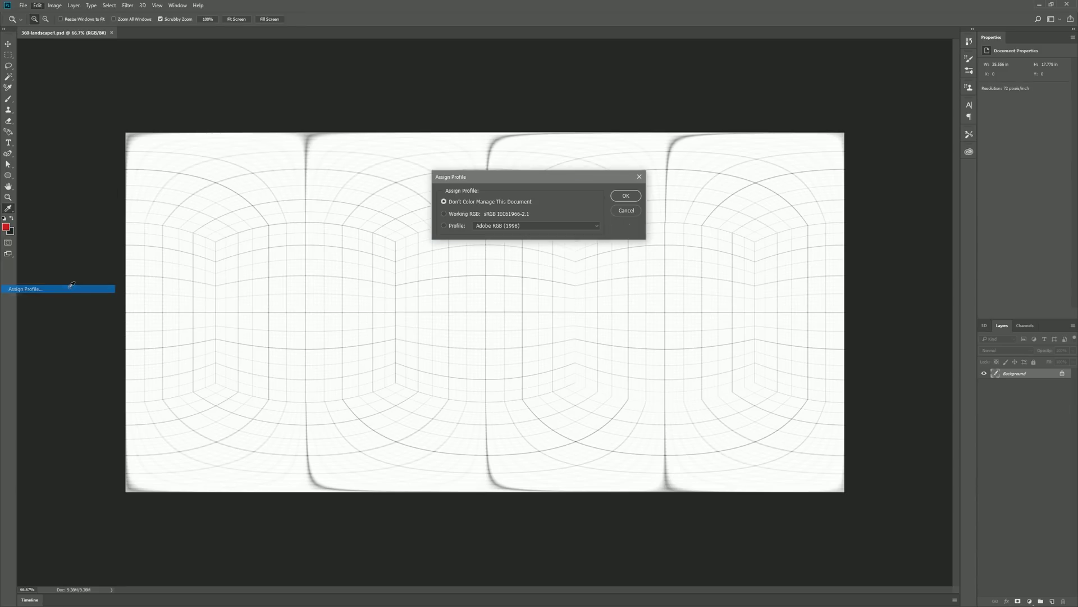
left_click(635, 200)
key("z")
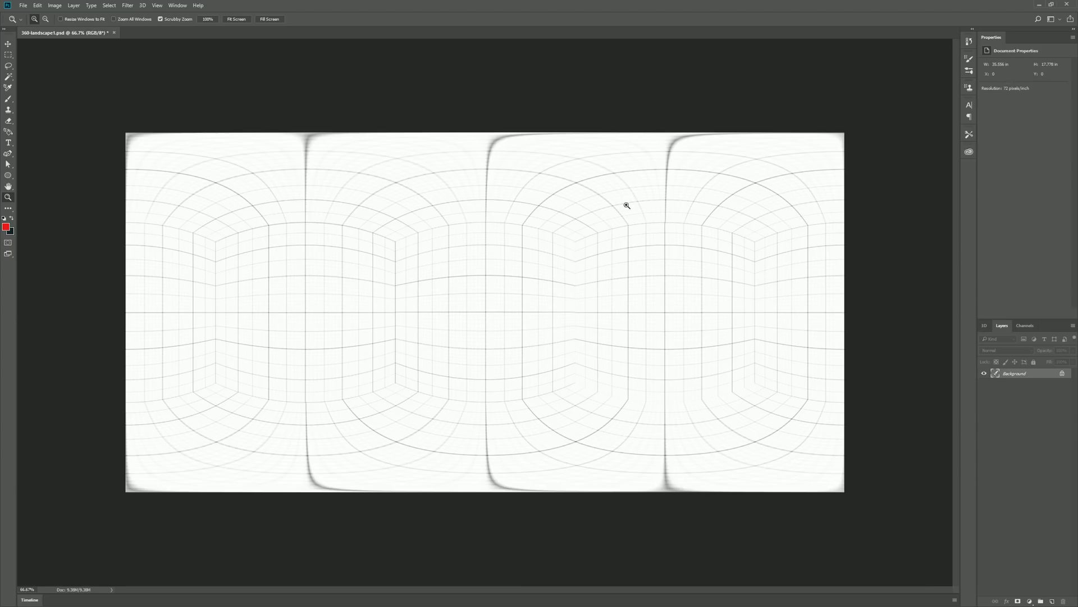
left_click(24, 5)
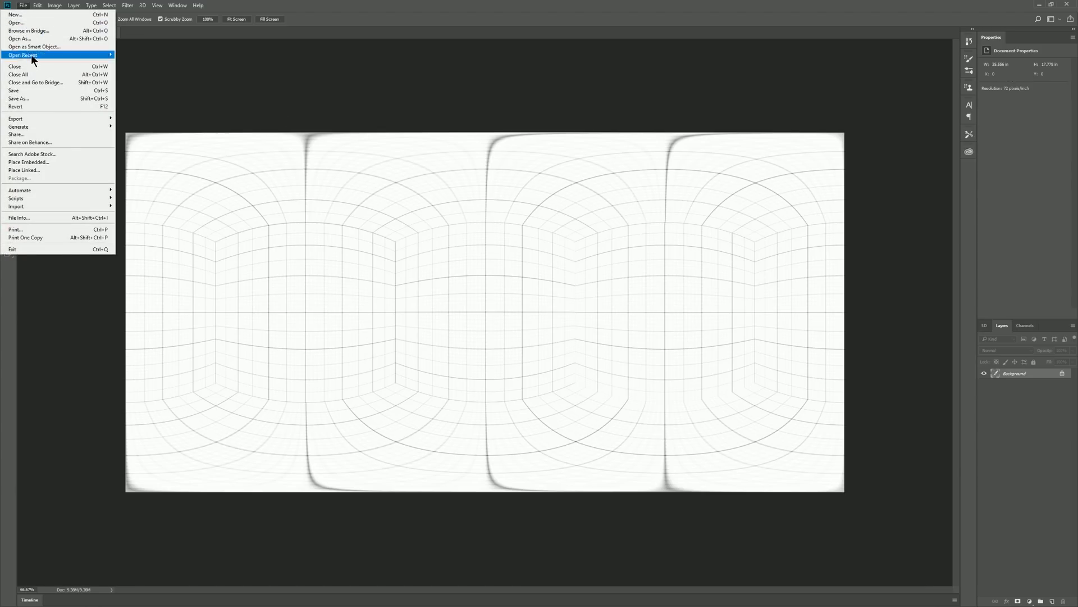
key("Escape")
Create a spherical panorama layer from the grid layer and set its camera field of view to 1 mm lens.
key("v")
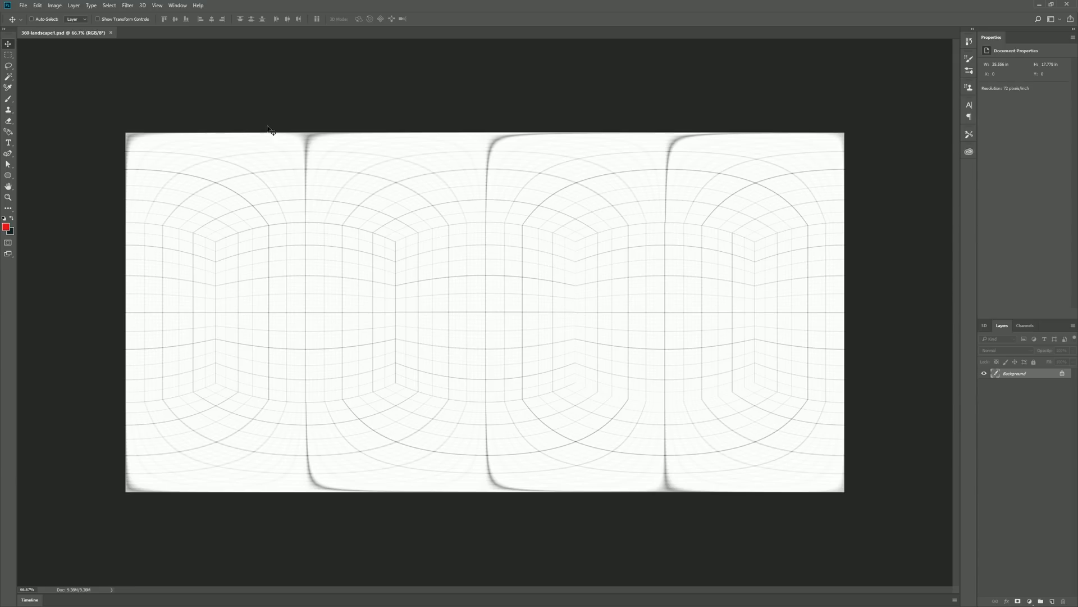
left_click(143, 5)
mouse_move(138, 39)
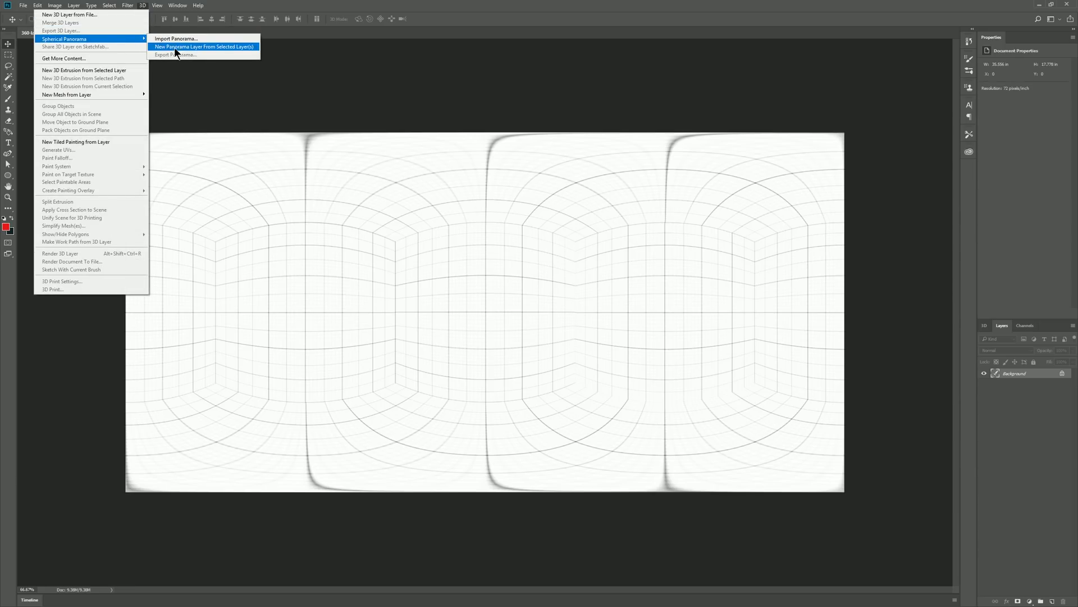
left_click(194, 46)
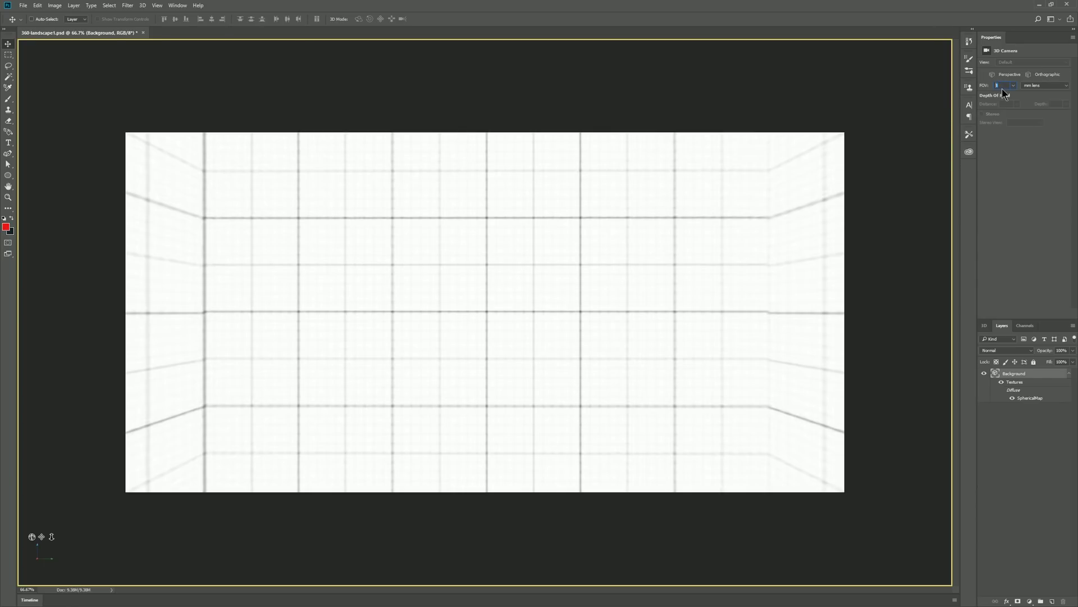
key("Return")
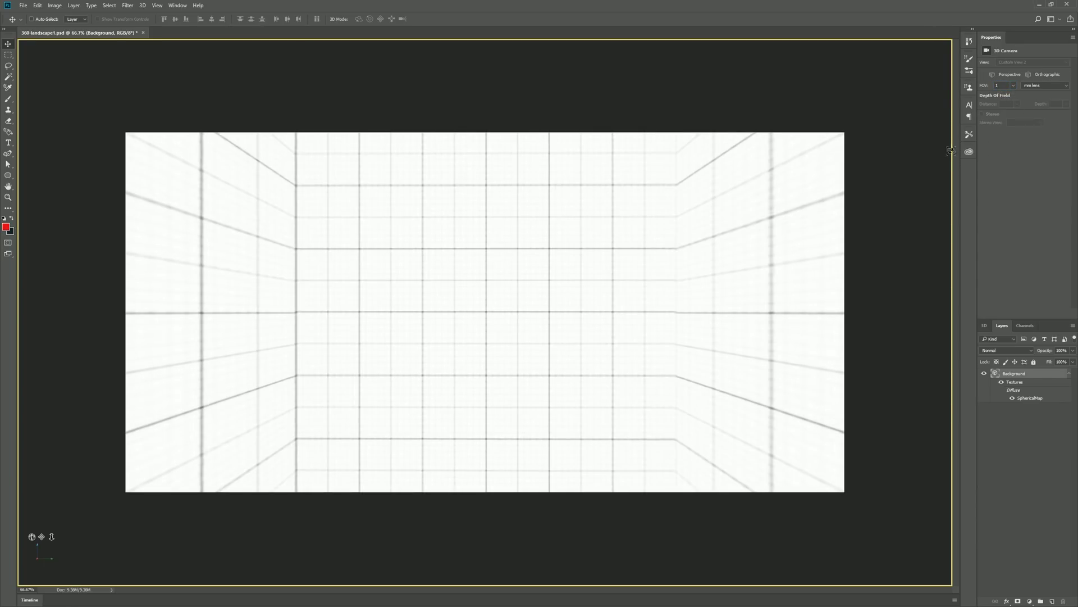
Try a red zigzag brush stroke on the panorama wall, look around it and undo it.
mouse_move(488, 330)
left_mouse_down()
mouse_move(493, 284)
mouse_move(493, 365)
mouse_move(491, 325)
mouse_move(397, 327)
mouse_move(765, 325)
mouse_move(756, 365)
mouse_move(679, 335)
mouse_move(490, 331)
mouse_move(497, 337)
left_mouse_up()
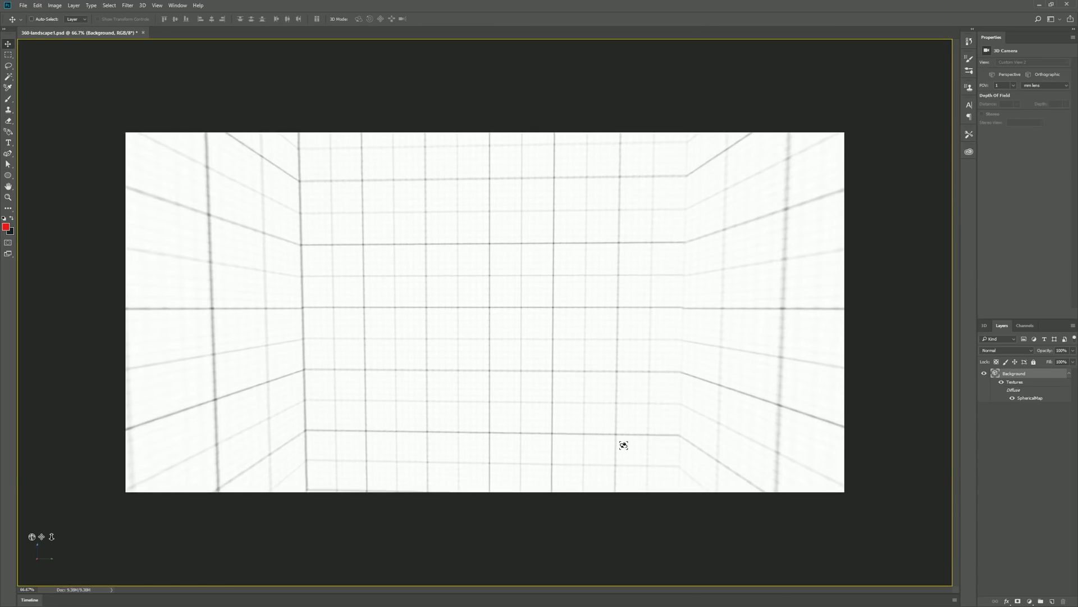
key("b")
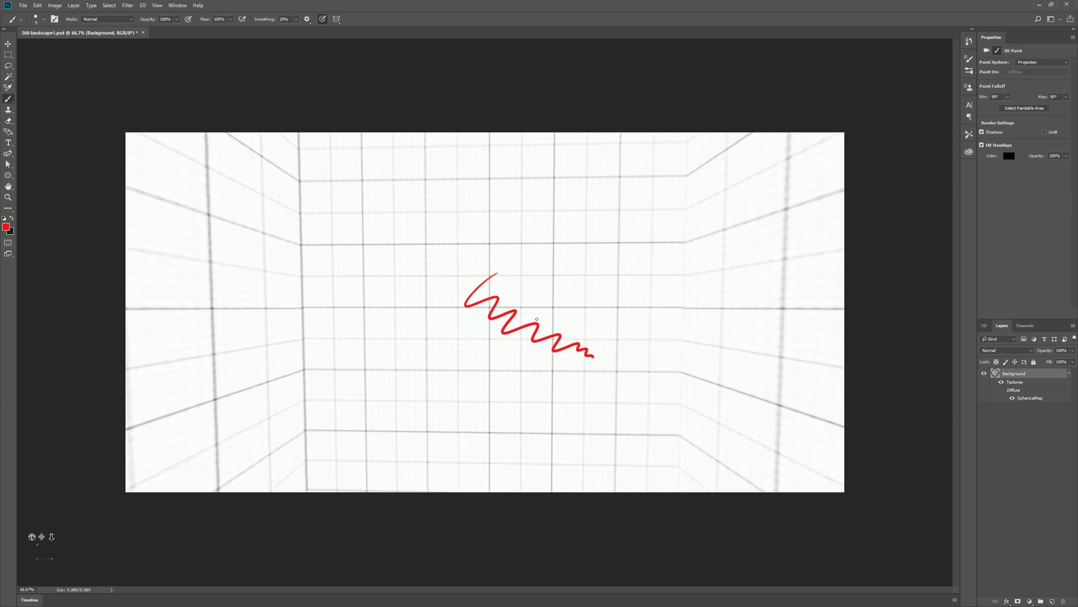
key("v")
mouse_move(458, 398)
left_mouse_down()
mouse_move(464, 426)
mouse_move(493, 365)
mouse_move(558, 394)
mouse_move(469, 429)
mouse_move(457, 397)
left_mouse_up()
left_click_drag(515, 436, 534, 453)
key("ctrl")
key("ctrl+alt+z")
key("ctrl+alt+z")
key("ctrl+alt+z")
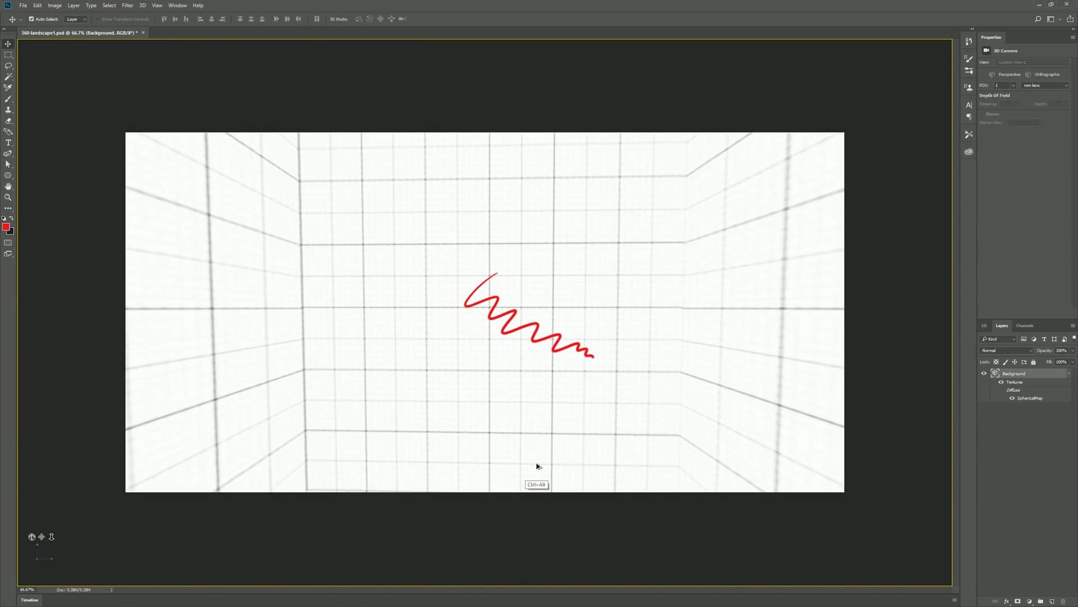
Try a straight red line along the horizon of the front wall and undo it.
key("b")
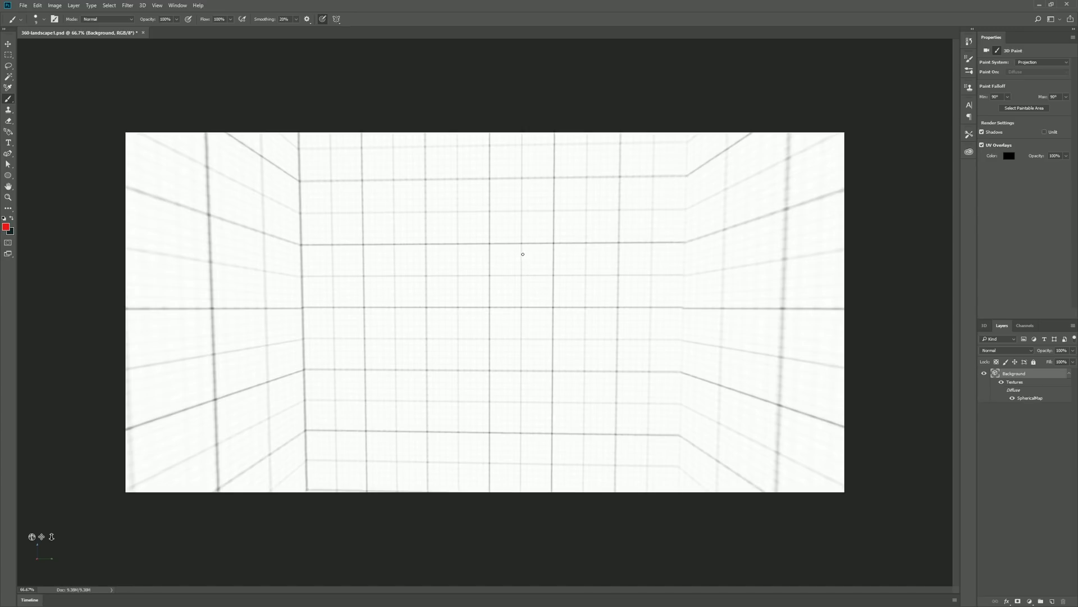
left_click_drag(300, 309, 542, 309)
left_click_drag(302, 308, 685, 315)
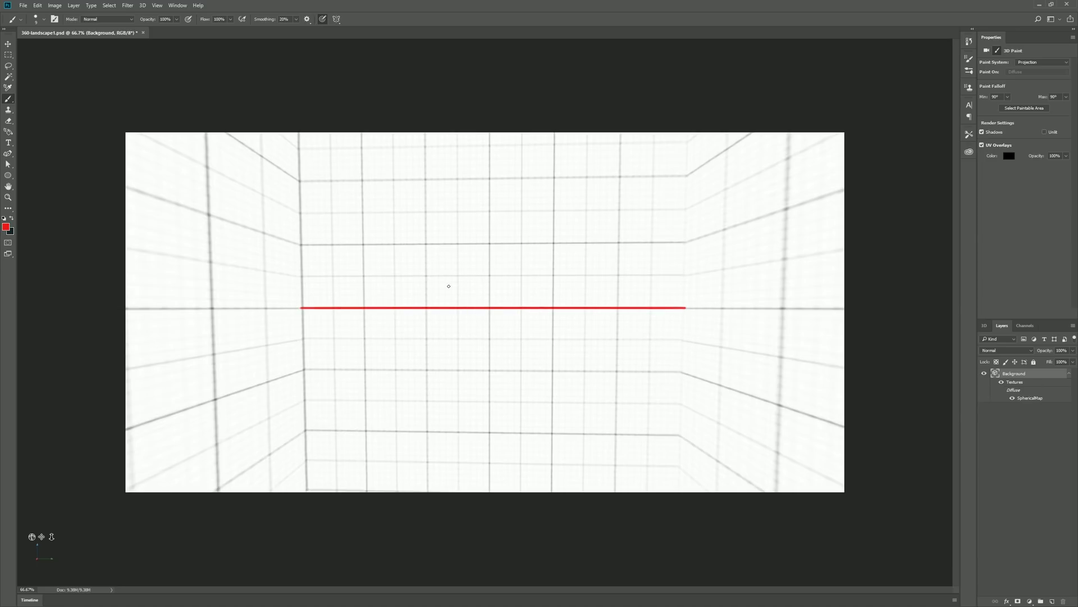
mouse_move(407, 280)
left_mouse_down()
mouse_move(406, 296)
mouse_move(412, 288)
left_mouse_up()
mouse_move(418, 286)
left_mouse_down()
mouse_move(437, 294)
mouse_move(474, 283)
left_mouse_up()
key("ctrl+z")
key("ctrl+z")
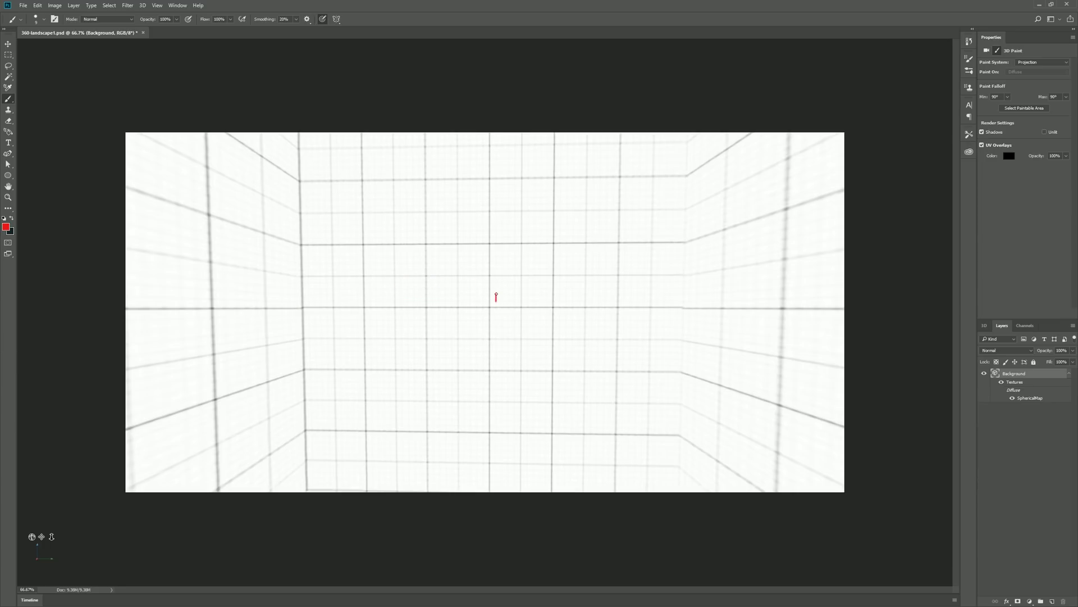
Paint a straight red horizon line across the front and right walls, labelling them F and R.
mouse_move(490, 305)
left_mouse_down()
mouse_move(683, 318)
mouse_move(300, 329)
mouse_move(324, 310)
mouse_move(684, 315)
left_mouse_up()
key("ctrl+z")
left_click_drag(390, 352, 544, 351)
left_click(400, 310, "shift")
mouse_move(446, 316)
left_mouse_down()
mouse_move(655, 323)
mouse_move(677, 350)
left_mouse_up()
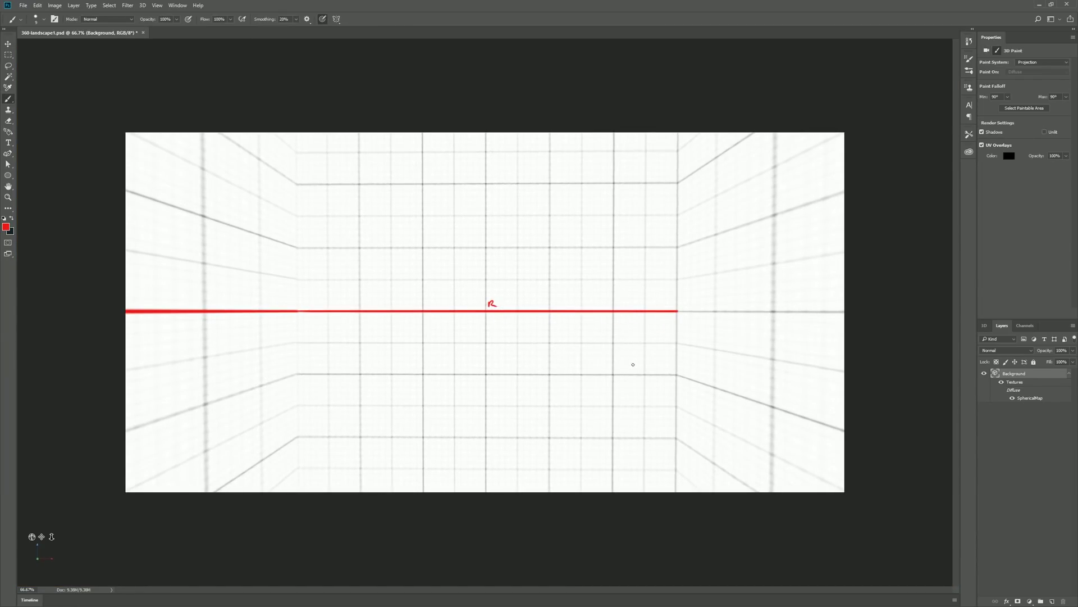
Continue the red horizon line across the back and left walls, labelling them B and L.
mouse_move(450, 385)
left_mouse_down()
mouse_move(587, 380)
mouse_move(442, 362)
left_mouse_up()
mouse_move(325, 337)
left_mouse_down()
mouse_move(682, 354)
mouse_move(643, 342)
left_mouse_up()
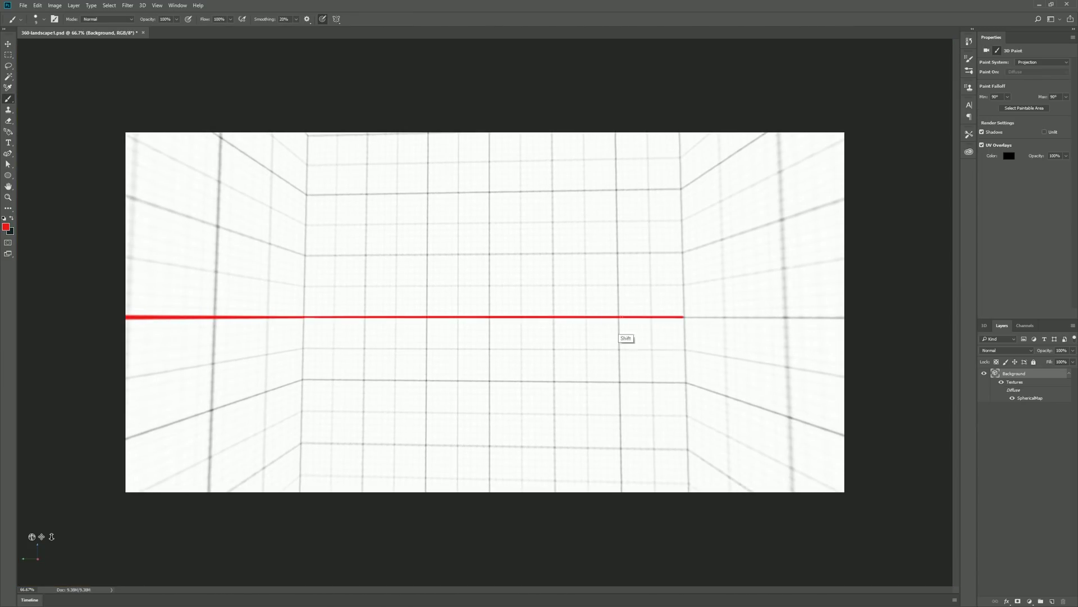
mouse_move(554, 349)
left_mouse_down()
mouse_move(494, 366)
mouse_move(582, 363)
mouse_move(356, 315)
mouse_move(416, 337)
mouse_move(695, 339)
mouse_move(738, 478)
left_mouse_up()
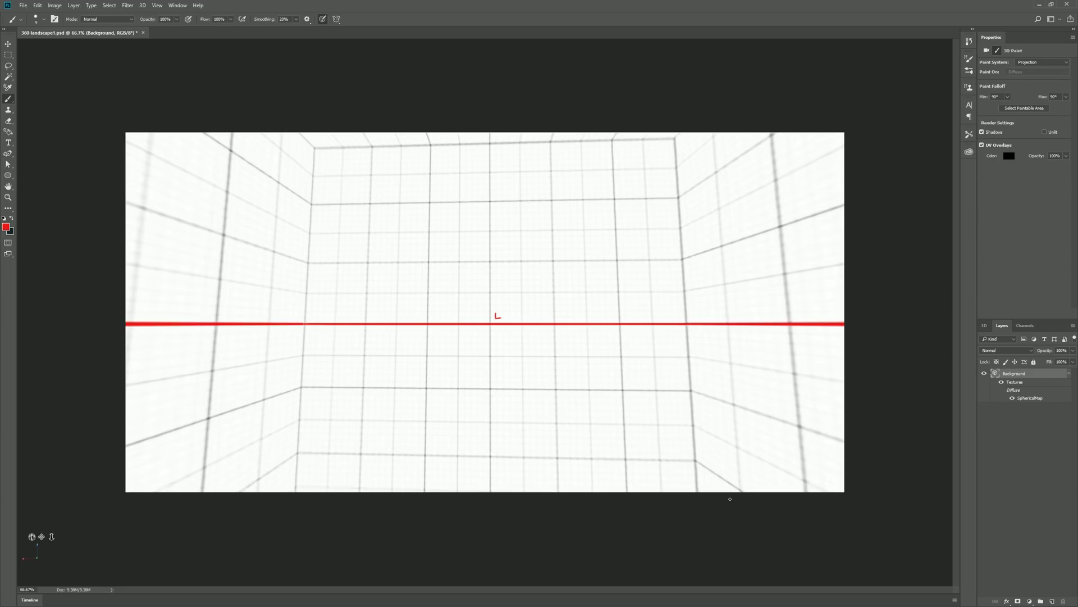
Paint a red hill outline above the horizon around the right, back and left walls, leaving a gap at the front.
key("v")
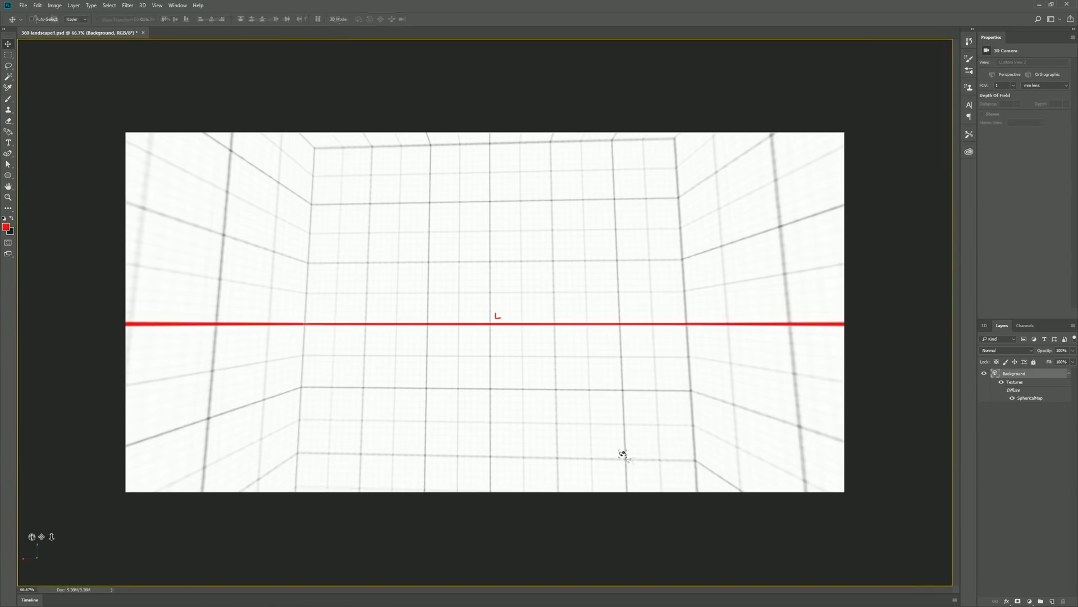
mouse_move(493, 376)
left_mouse_down()
mouse_move(607, 366)
mouse_move(706, 373)
mouse_move(648, 375)
left_mouse_up()
left_click_drag(623, 375, 644, 378)
key("b")
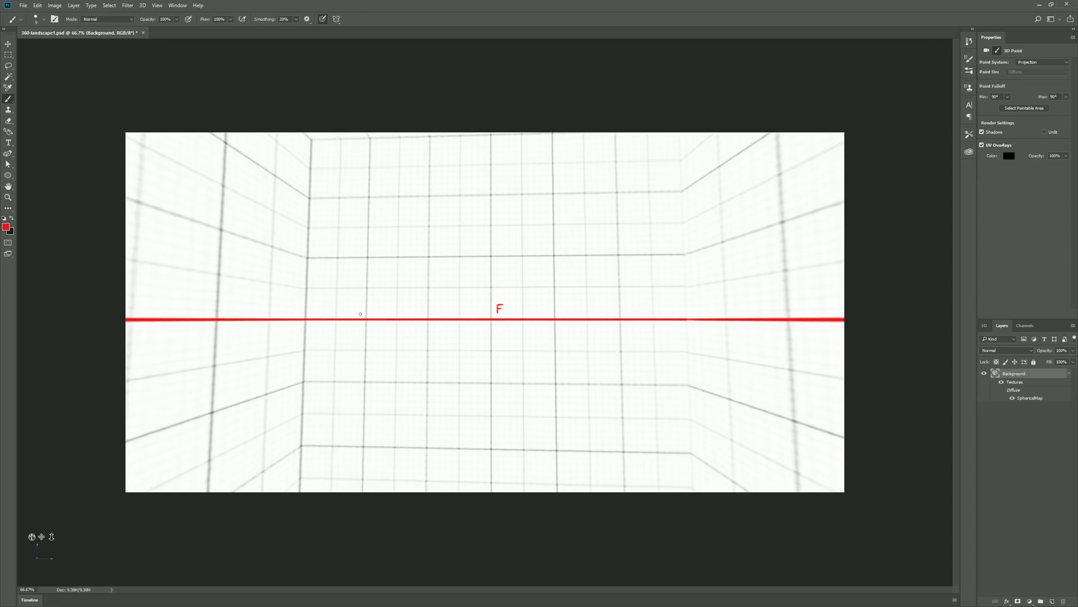
left_click_drag(693, 291, 520, 330)
mouse_move(435, 288)
left_mouse_down()
mouse_move(640, 284)
mouse_move(486, 284)
left_mouse_up()
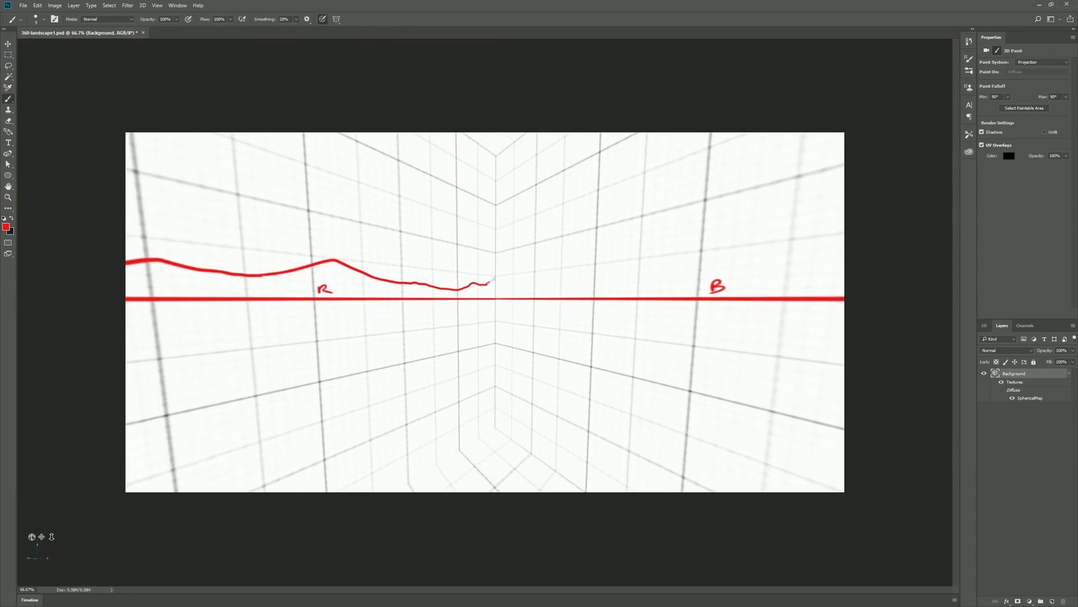
mouse_move(677, 268)
left_mouse_down()
mouse_move(466, 259)
mouse_move(782, 267)
mouse_move(592, 329)
left_mouse_up()
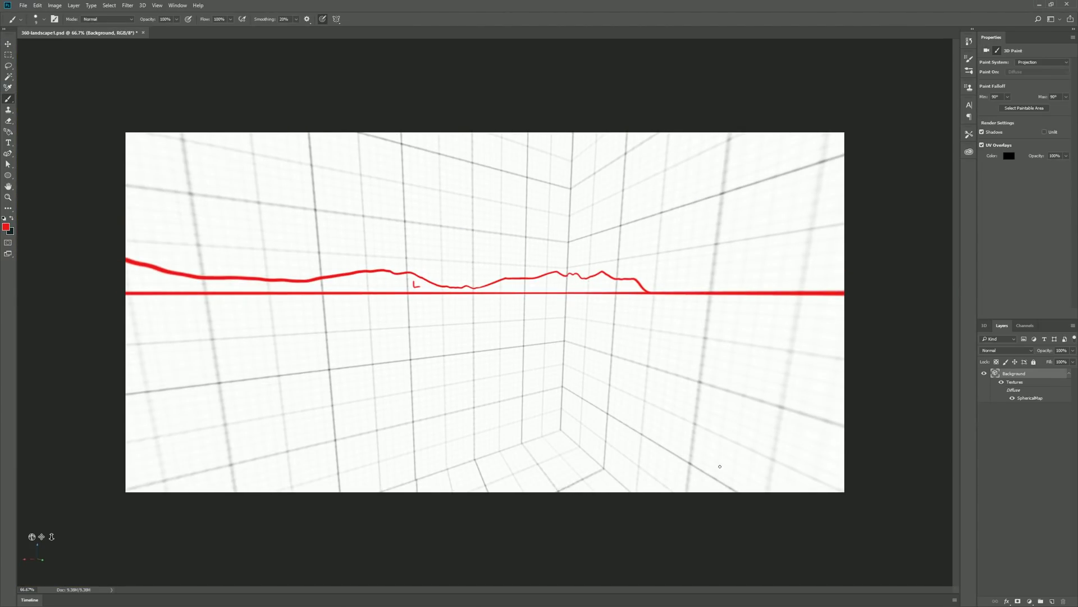
Paint a large flat-bottomed red cloud high on the front wall and a smaller one low above the horizon beside it.
left_click_drag(292, 359, 556, 359)
left_click_drag(168, 357, 557, 390)
key("v")
key("b")
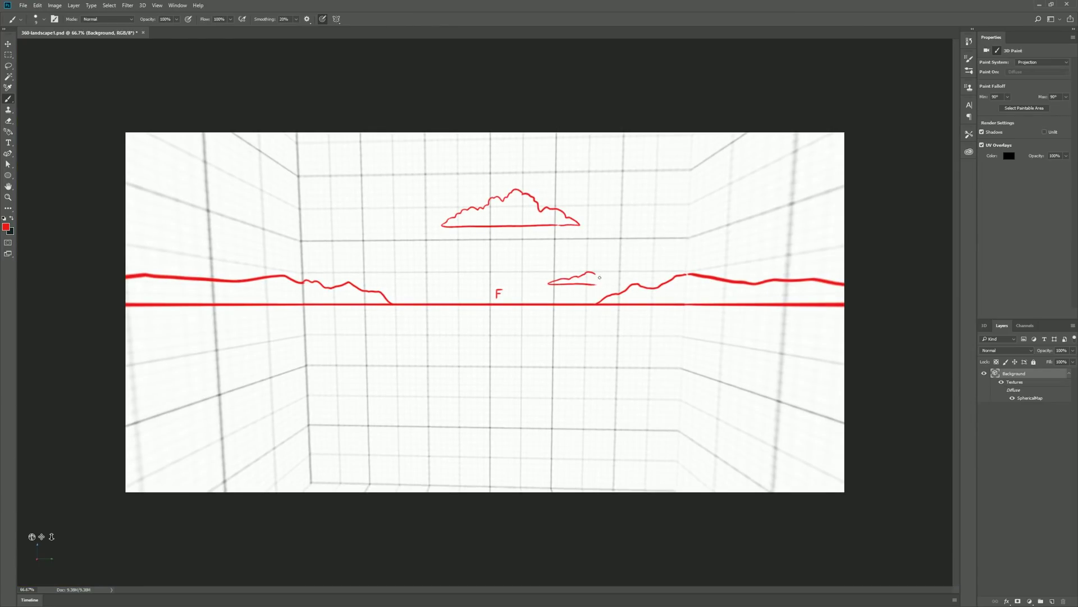
key("ctrl+z")
key("ctrl+z")
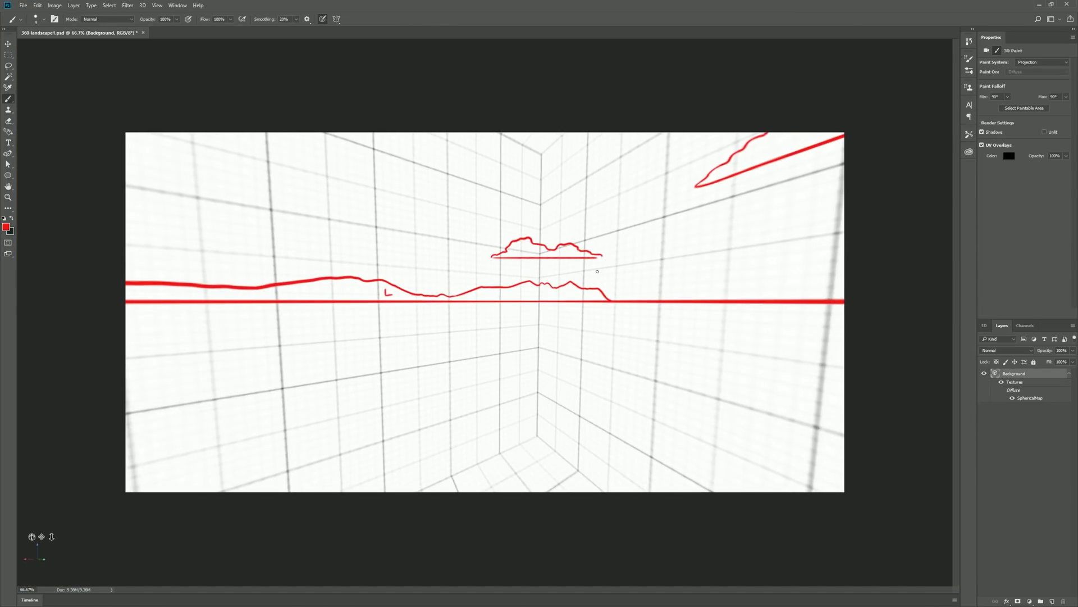
Paint large and small flat-bottomed red clouds above the hills on the left wall and its neighbouring walls.
left_click_drag(516, 313, 657, 306)
left_click_drag(531, 212, 484, 187)
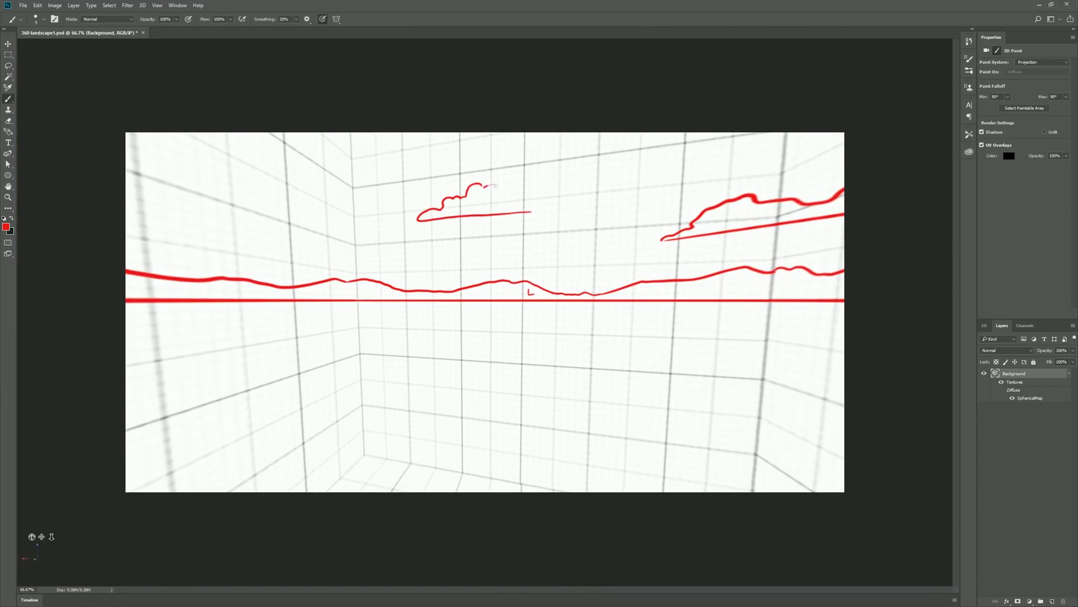
mouse_move(642, 344)
left_mouse_down()
mouse_move(549, 244)
mouse_move(658, 169)
mouse_move(645, 200)
left_mouse_up()
left_click_drag(516, 234, 656, 233)
left_click_drag(518, 232, 620, 221)
left_click_drag(347, 208, 481, 173)
left_click_drag(482, 185, 534, 171)
mouse_move(534, 179)
left_mouse_down()
mouse_move(566, 293)
mouse_move(613, 279)
mouse_move(651, 292)
left_mouse_up()
Continue the red cloud outlines higher up around the walls and onto the ceiling.
key("v")
mouse_move(702, 462)
left_mouse_down()
mouse_move(482, 284)
mouse_move(438, 288)
left_mouse_up()
left_click_drag(579, 282, 581, 228)
key("b")
mouse_move(498, 171)
left_mouse_down()
mouse_move(443, 165)
mouse_move(445, 308)
mouse_move(566, 183)
mouse_move(498, 169)
left_mouse_up()
mouse_move(595, 216)
left_mouse_down()
mouse_move(660, 169)
mouse_move(618, 144)
left_mouse_up()
key("v")
left_click_drag(562, 281, 687, 332)
key("b")
mouse_move(527, 233)
left_mouse_down()
mouse_move(584, 194)
mouse_move(618, 188)
left_mouse_up()
key("v")
left_click_drag(618, 225, 578, 286)
key("b")
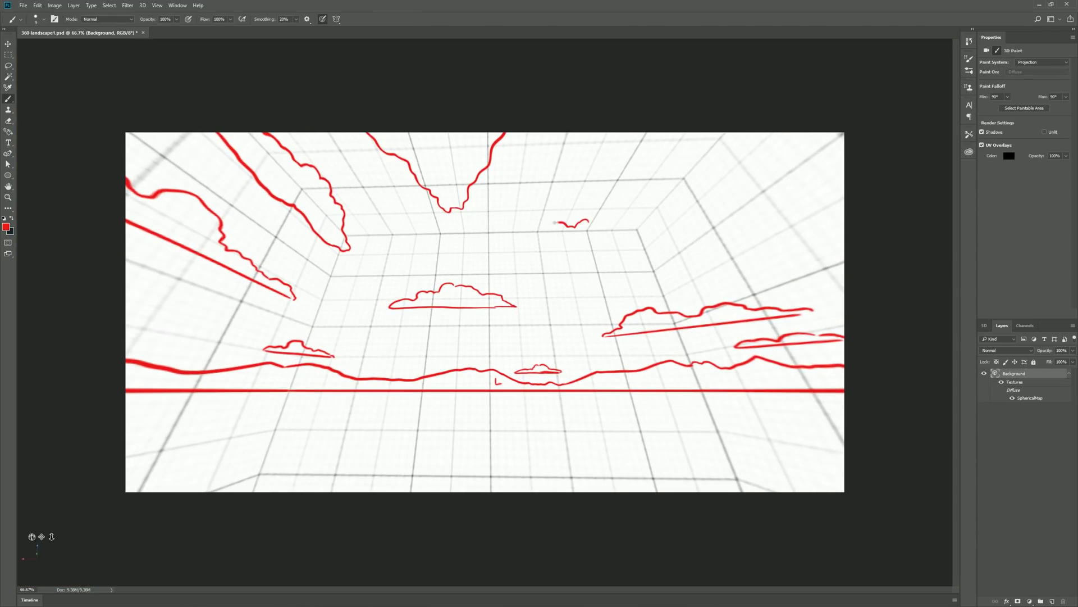
Fill the remaining sky gaps with rounded cloud outlines overhead and small clouds above the hills on the right wall.
left_click_drag(565, 223, 594, 216)
key("v")
left_click_drag(728, 477, 606, 360)
key("b")
mouse_move(505, 205)
left_mouse_down()
mouse_move(422, 242)
mouse_move(596, 172)
mouse_move(508, 200)
left_mouse_up()
key("v")
left_click_drag(583, 352, 503, 365)
key("b")
left_click_drag(388, 255, 391, 257)
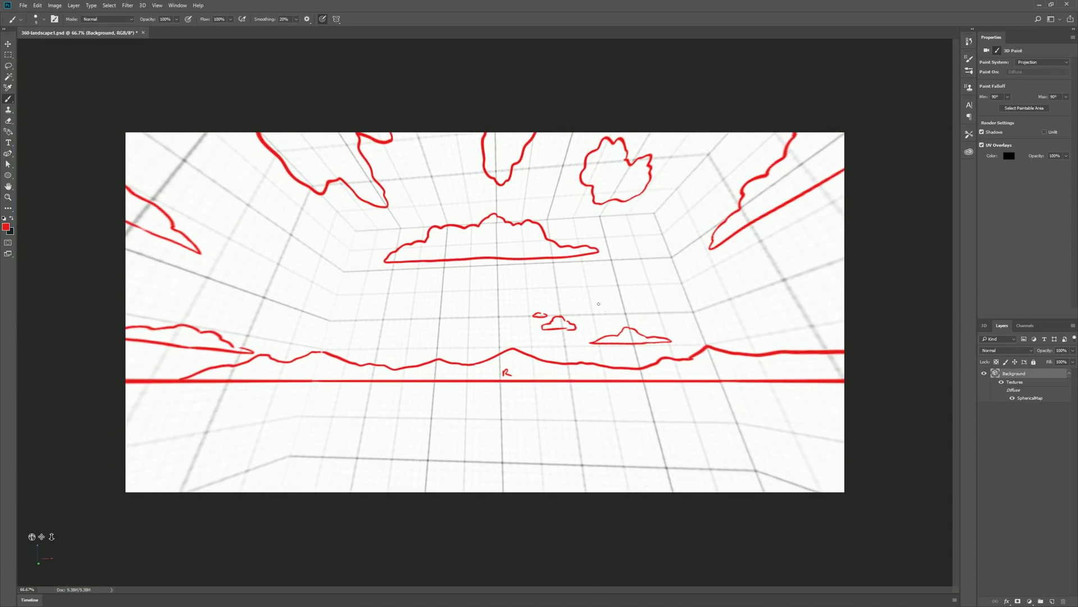
Paint a jagged red tree line with tall peaks on the horizon from the front wall's right side along the right wall.
key("v")
mouse_move(561, 315)
left_mouse_down()
mouse_move(654, 341)
mouse_move(631, 337)
mouse_move(645, 373)
mouse_move(605, 306)
left_mouse_up()
key("b")
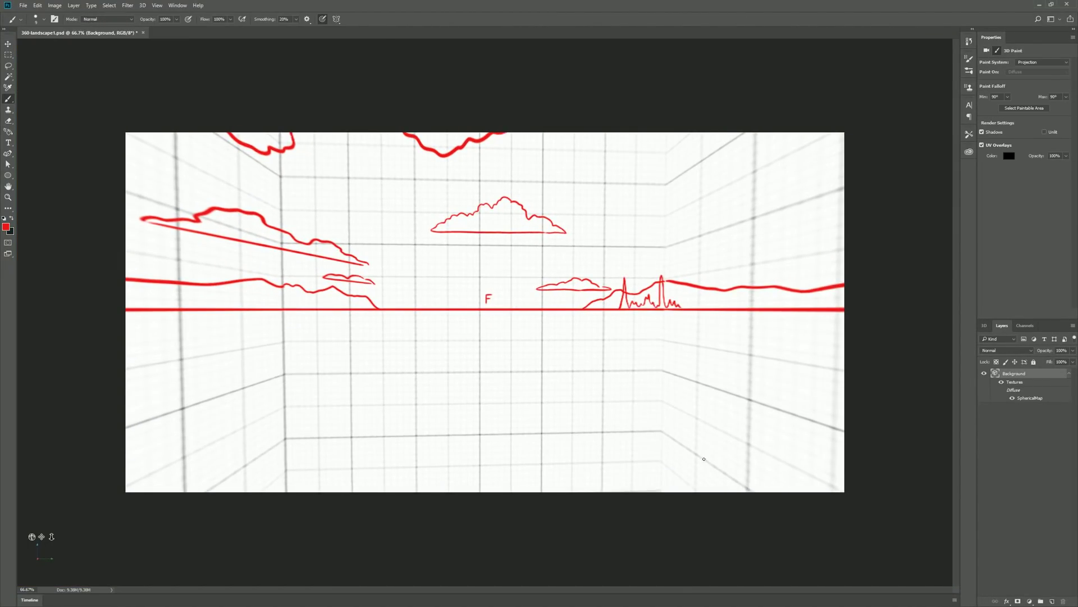
key("v")
left_click_drag(705, 458, 580, 366)
key("b")
left_click_drag(357, 284, 418, 288)
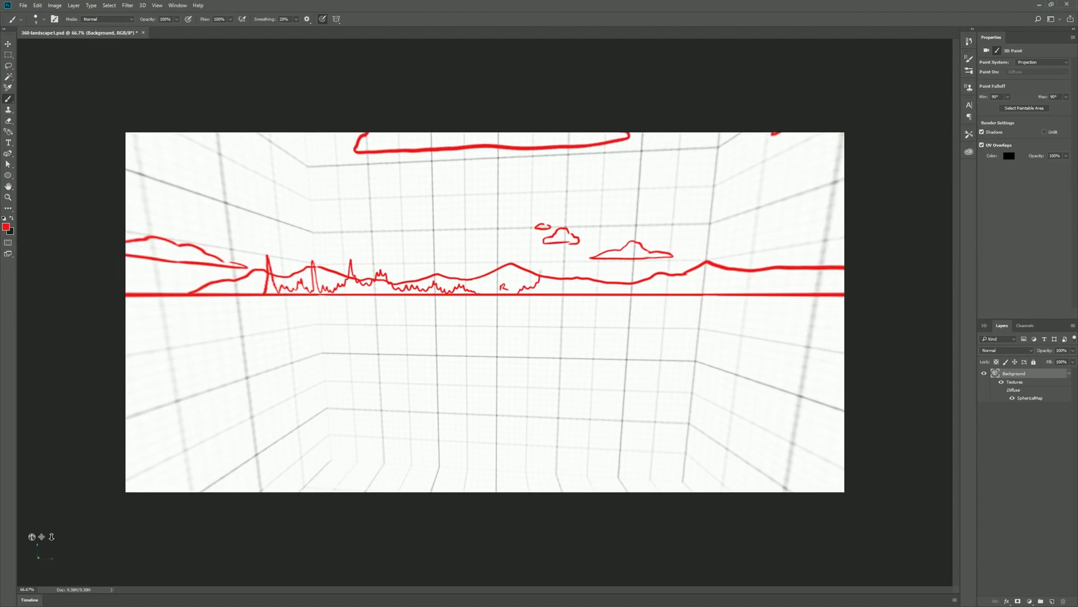
Continue the jagged tree line along the horizon around the remaining walls, leaving the middle of the front wall open.
left_click_drag(683, 287, 303, 305)
mouse_move(633, 308)
left_mouse_down()
mouse_move(758, 312)
mouse_move(570, 372)
left_mouse_up()
left_click_drag(561, 319, 568, 299)
key("v")
mouse_move(764, 499)
left_mouse_down()
mouse_move(753, 397)
mouse_move(731, 420)
mouse_move(708, 488)
left_mouse_up()
Paint a thin flat oval on each side of the F label, just above the front wall's horizon.
key("b")
left_click_drag(430, 296, 473, 296)
left_click_drag(525, 303, 546, 300)
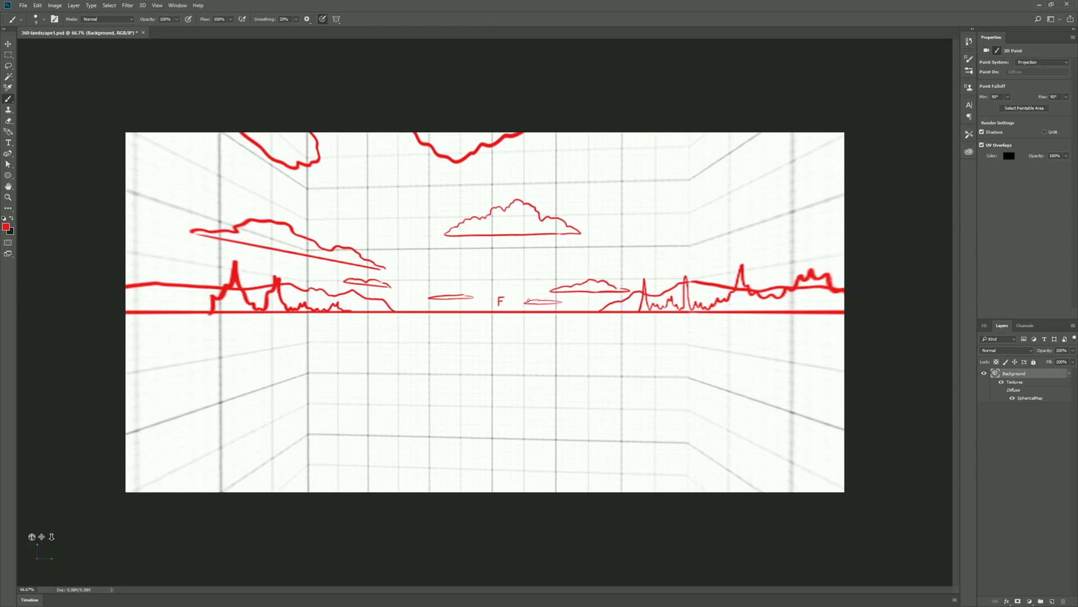
Paint thin diagonal guide lines down from the horizon below R, with a winding path edge along the left guide.
mouse_move(729, 491)
left_mouse_down()
mouse_move(722, 376)
mouse_move(488, 311)
left_mouse_up()
mouse_move(364, 513)
left_mouse_down()
mouse_move(477, 429)
mouse_move(664, 498)
left_mouse_up()
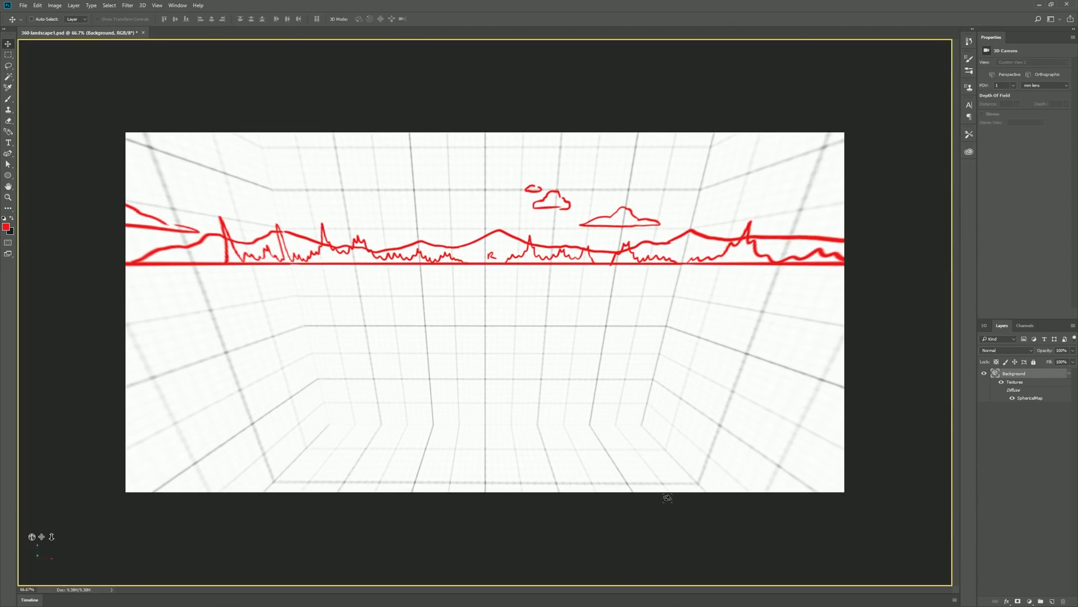
key("shift")
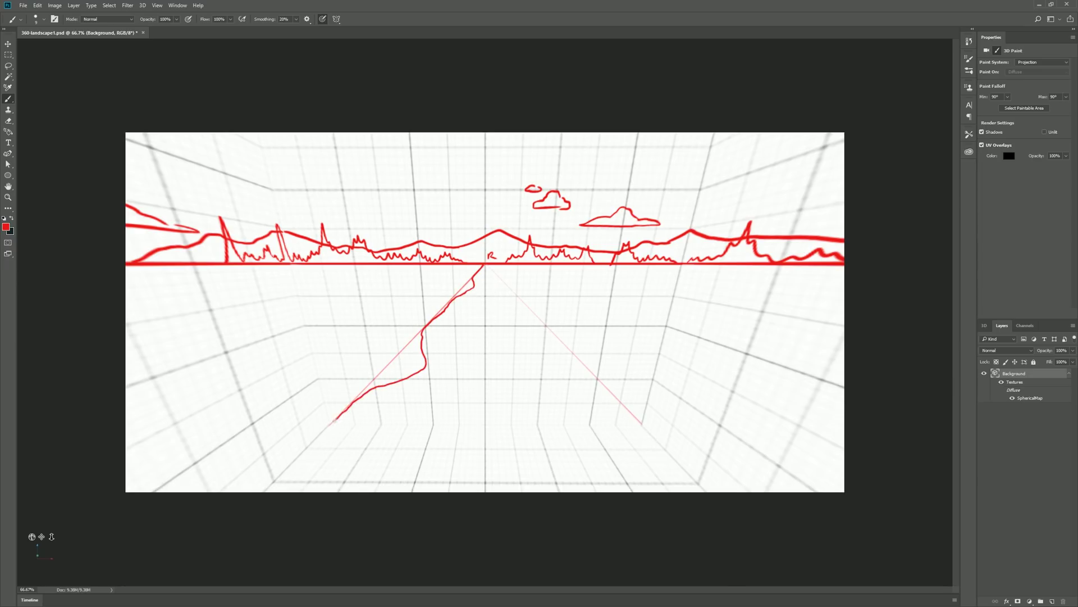
Extend the path edges across the floor and paint thin guide lines converging on the horizon point below L.
mouse_move(674, 476)
left_mouse_down()
mouse_move(645, 404)
mouse_move(506, 379)
mouse_move(371, 382)
mouse_move(403, 405)
mouse_move(337, 430)
mouse_move(378, 420)
left_mouse_up()
mouse_move(541, 404)
left_mouse_down()
mouse_move(696, 490)
mouse_move(512, 449)
mouse_move(414, 282)
mouse_move(698, 498)
mouse_move(335, 439)
left_mouse_up()
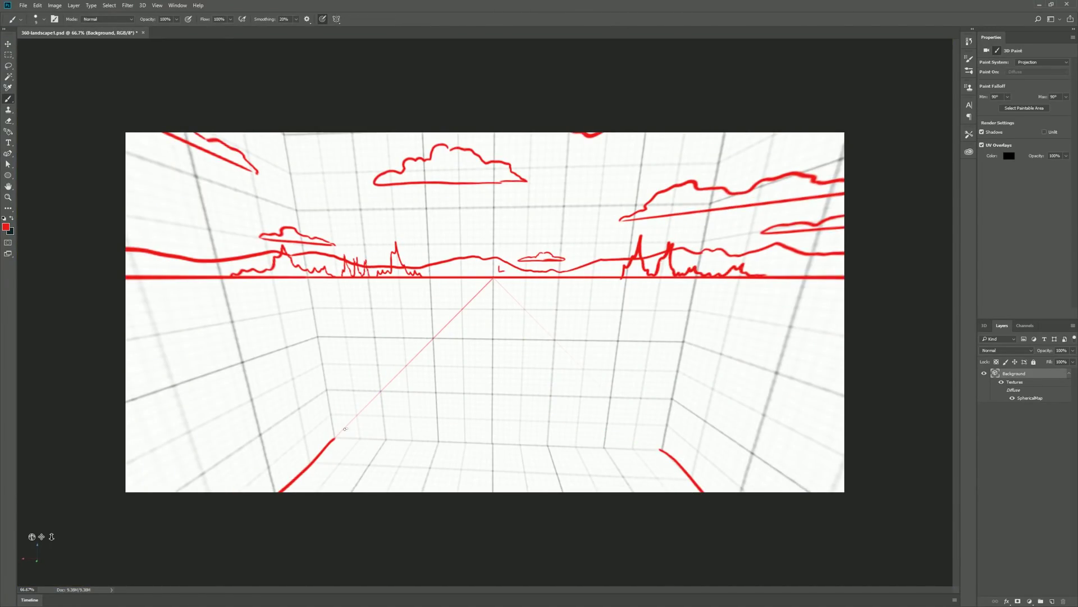
mouse_move(498, 302)
left_mouse_down()
mouse_move(652, 446)
mouse_move(534, 447)
mouse_move(633, 453)
left_mouse_up()
left_click_drag(225, 422, 535, 384)
key("ctrl+z")
mouse_move(523, 436)
left_mouse_down()
mouse_move(685, 451)
mouse_move(679, 511)
mouse_move(662, 450)
mouse_move(483, 380)
left_mouse_up()
key("z")
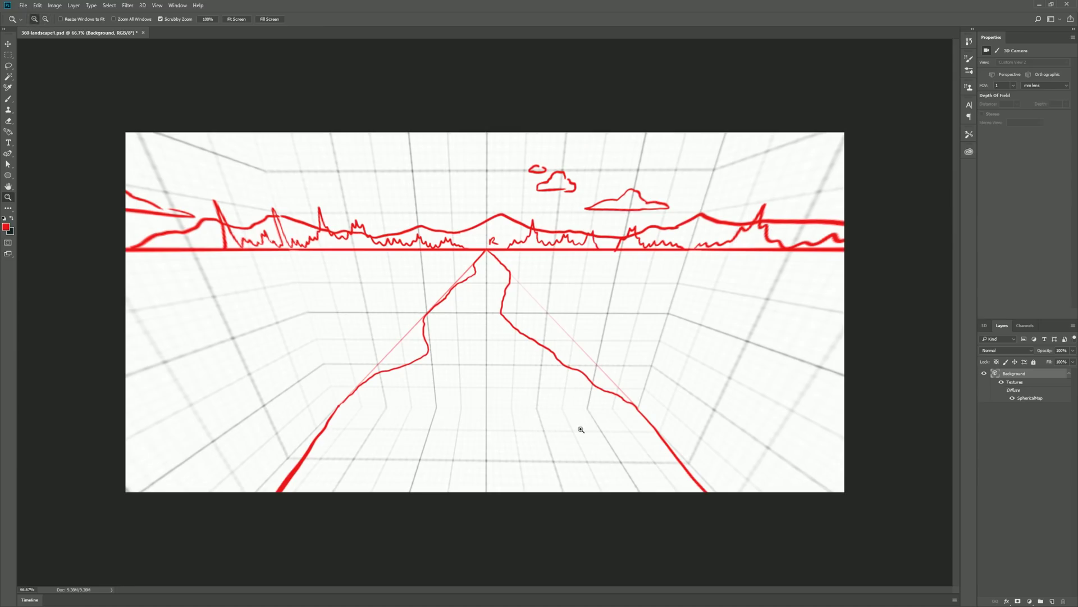
Repaint both path edges as narrower winding lines across the floor and erase the old outer edges.
key("b")
key("ctrl+z")
left_click_drag(555, 286, 565, 484)
key("ctrl+z")
key("ctrl+z")
key("ctrl+z")
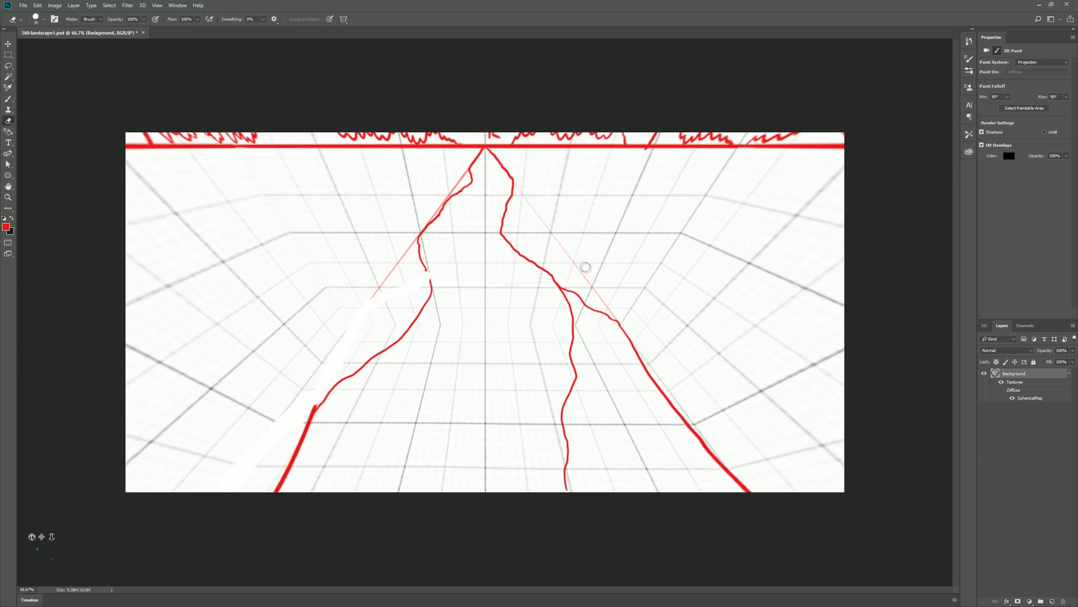
key("v")
mouse_move(688, 467)
left_mouse_down()
mouse_move(358, 477)
mouse_move(469, 422)
mouse_move(602, 470)
mouse_move(500, 501)
left_mouse_up()
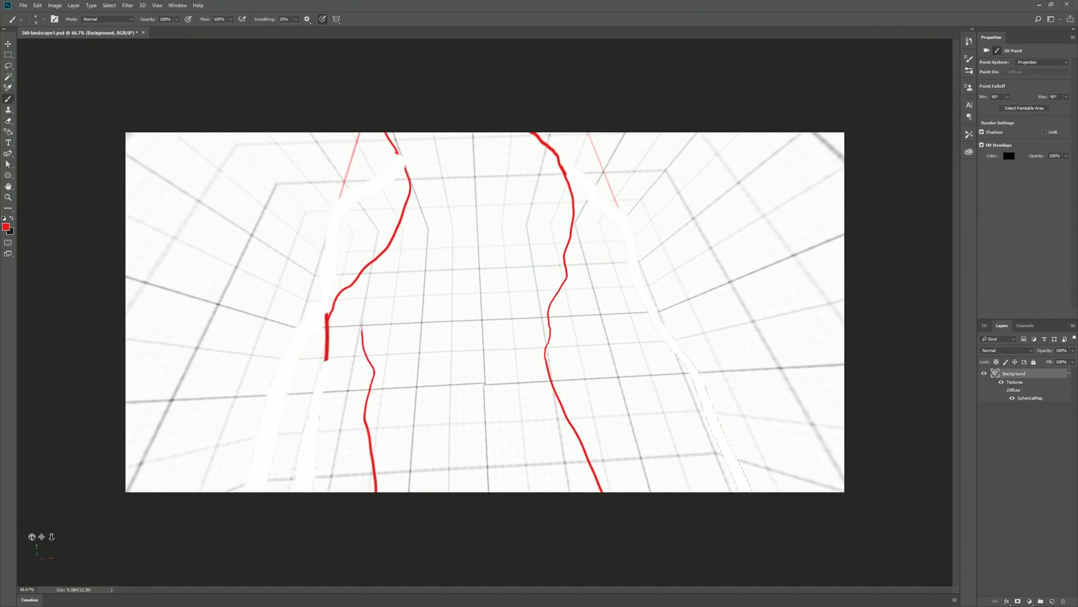